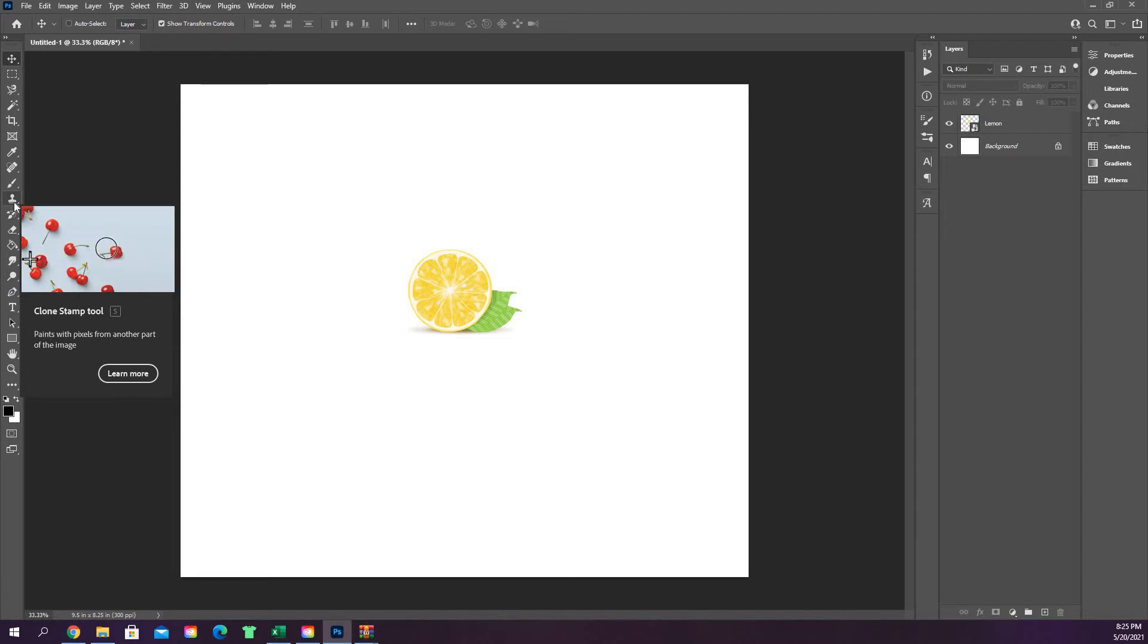
Step: Activate the Clone Stamp tool and make the Lemon layer the active layer
click(12, 199)
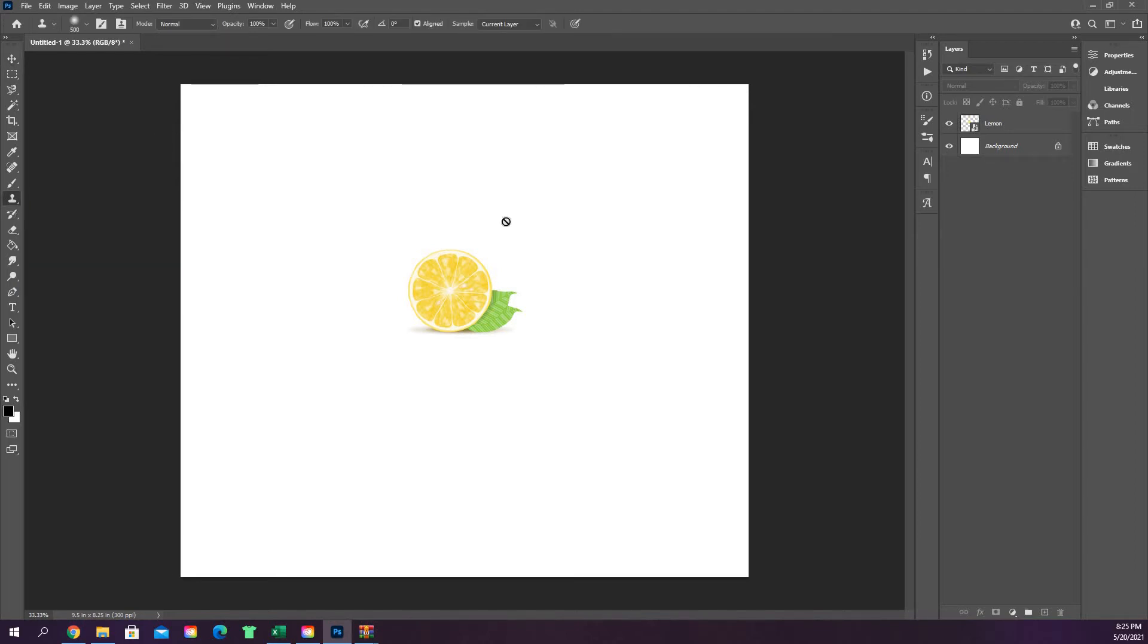
click(1050, 130)
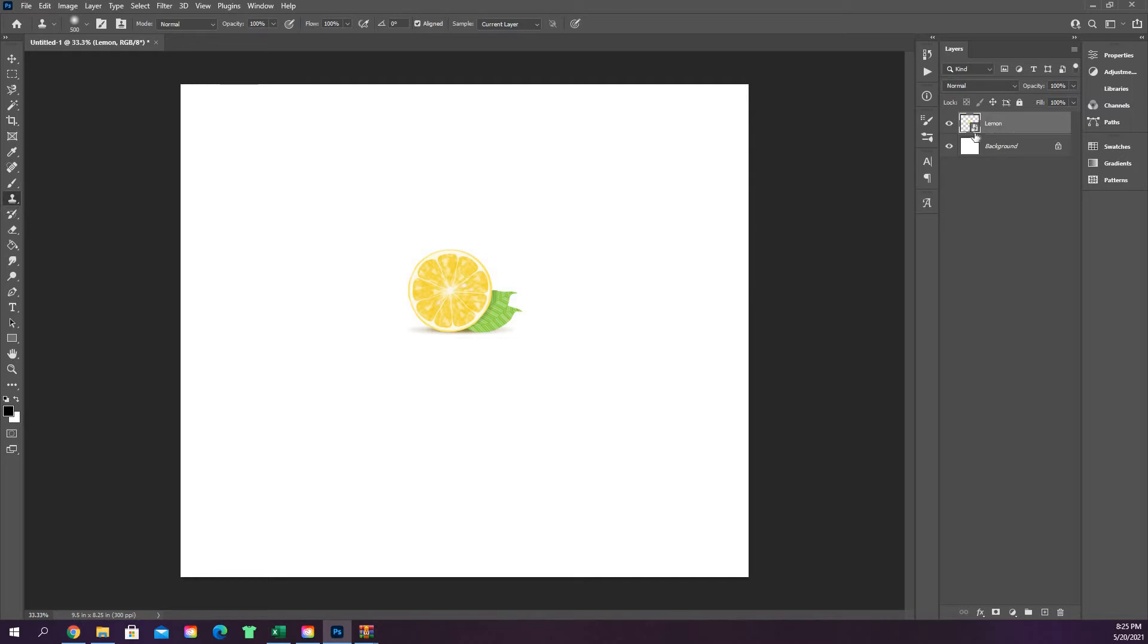
Step: Rasterize the Lemon smart object layer and raise the clone brush size to 1000
right_click(1034, 124)
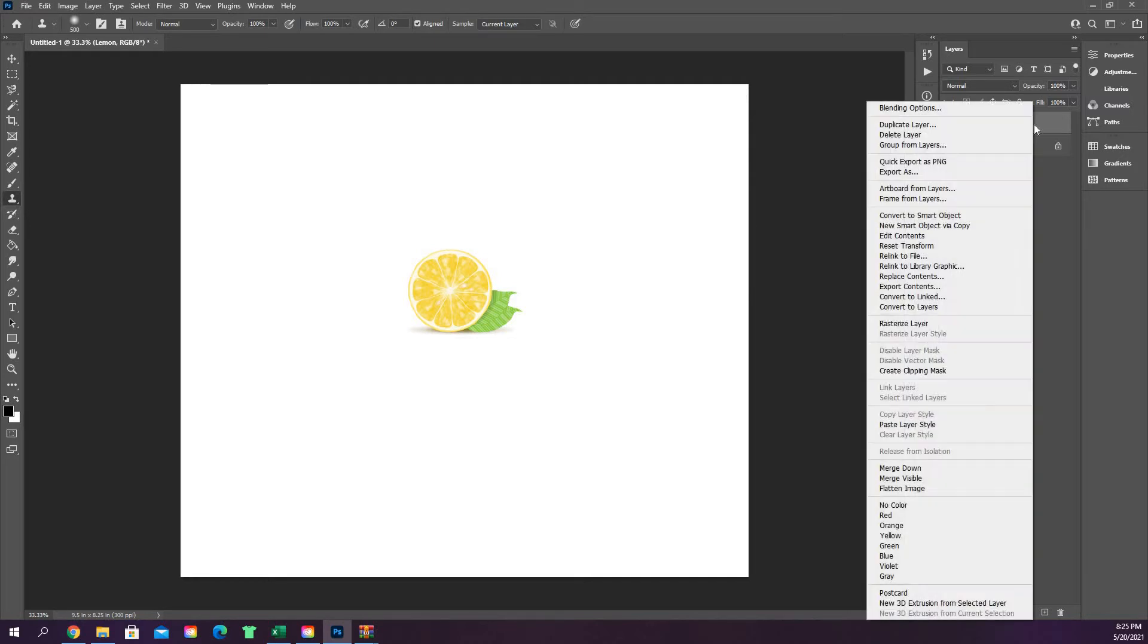
click(923, 325)
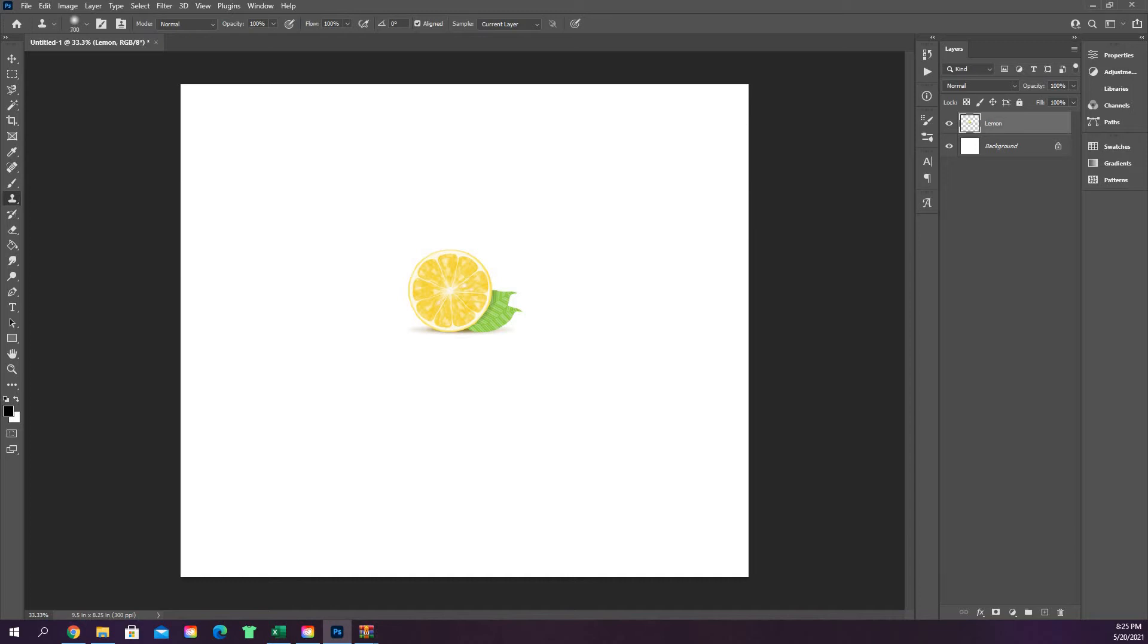
key(bracketright)
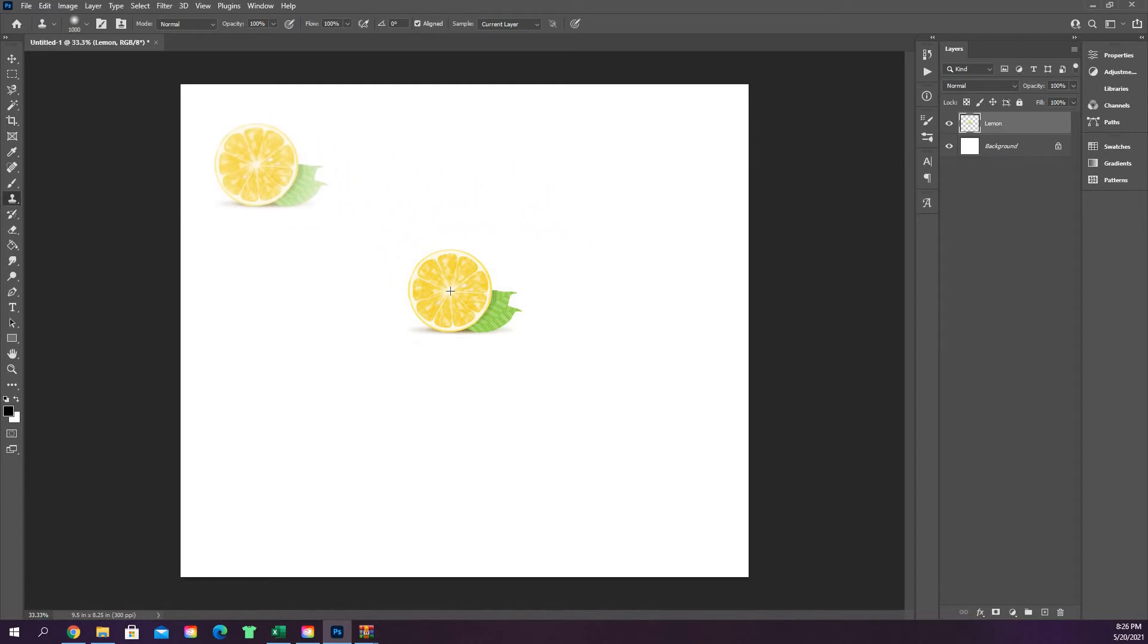
Step: Stamp a lemon copy in the upper-left, restamping its leaf and shadow after undoing misplaced attempts
click(256, 165)
click(285, 176)
key(ctrl+z)
click(290, 178)
key(ctrl+z)
click(293, 180)
key(ctrl+z)
click(293, 181)
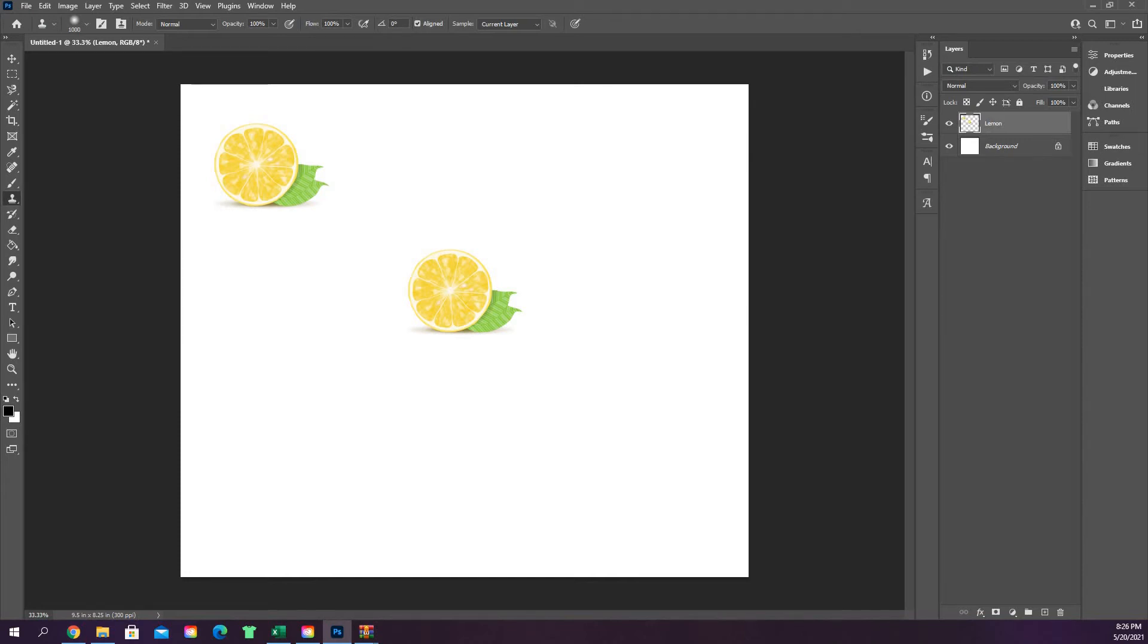
right_click(14, 198)
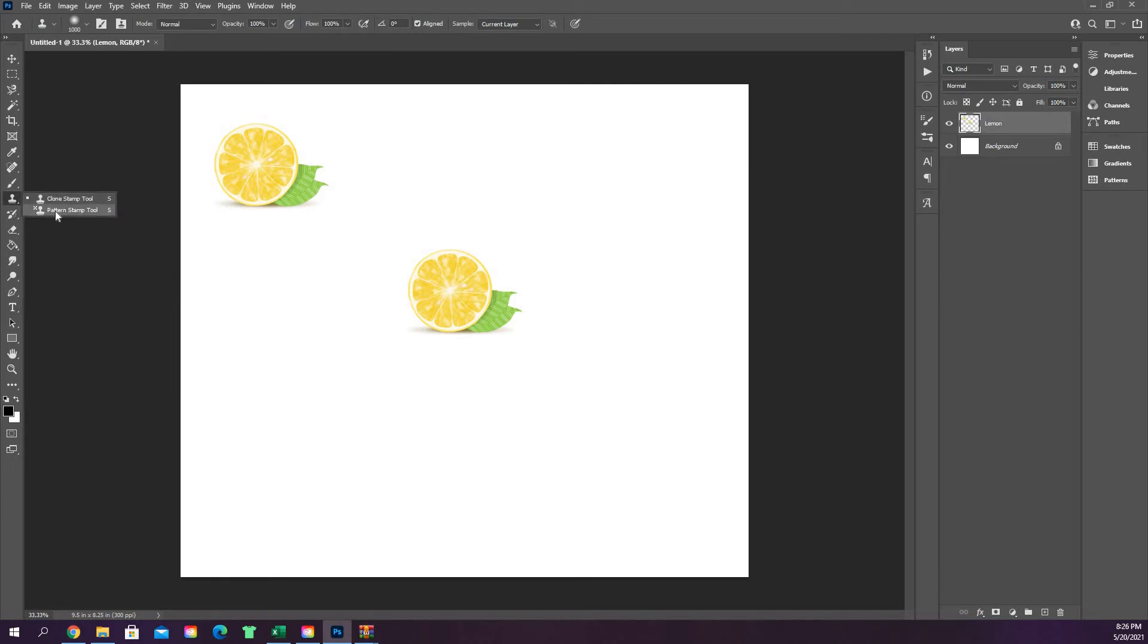
Step: Switch to the Pattern Stamp tool, hide the Lemon layer, and add an empty Layer 1
click(56, 210)
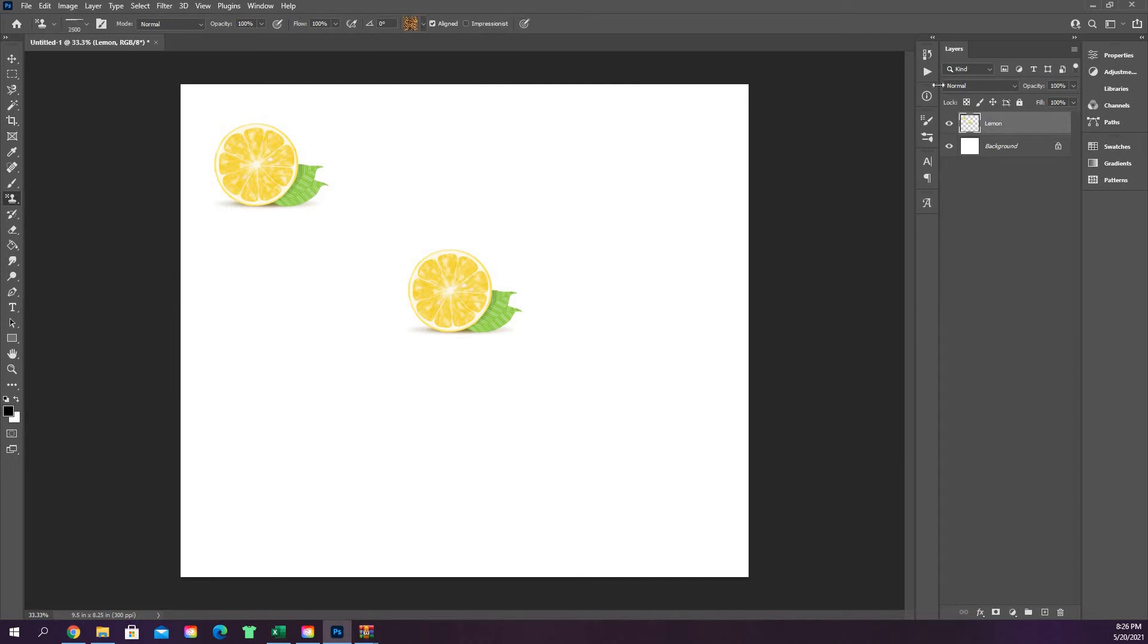
click(948, 123)
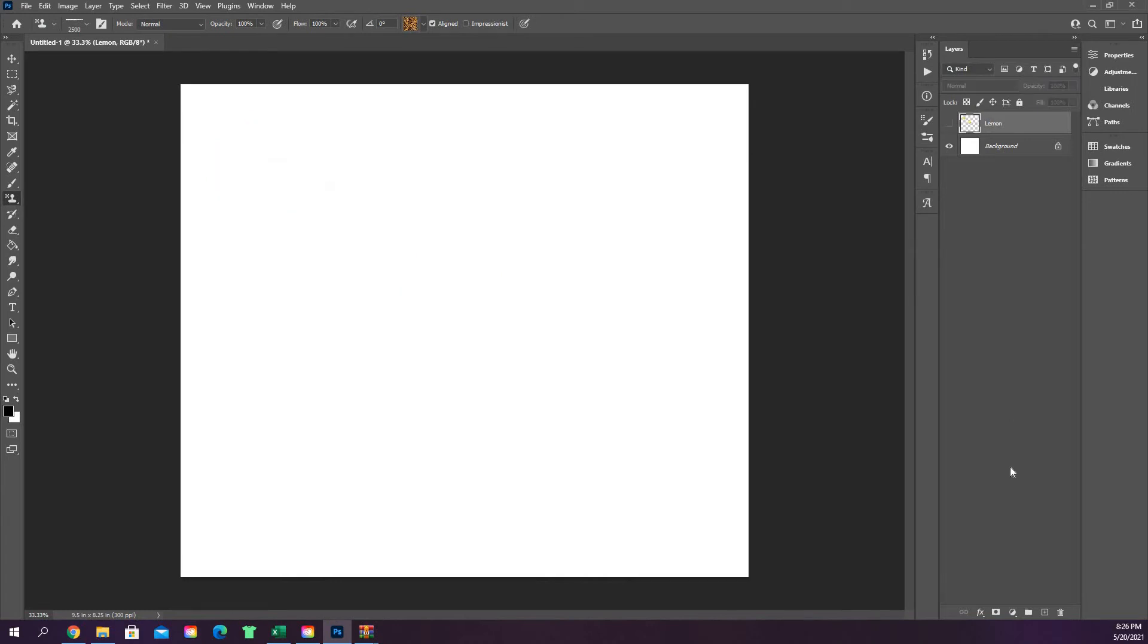
click(1045, 613)
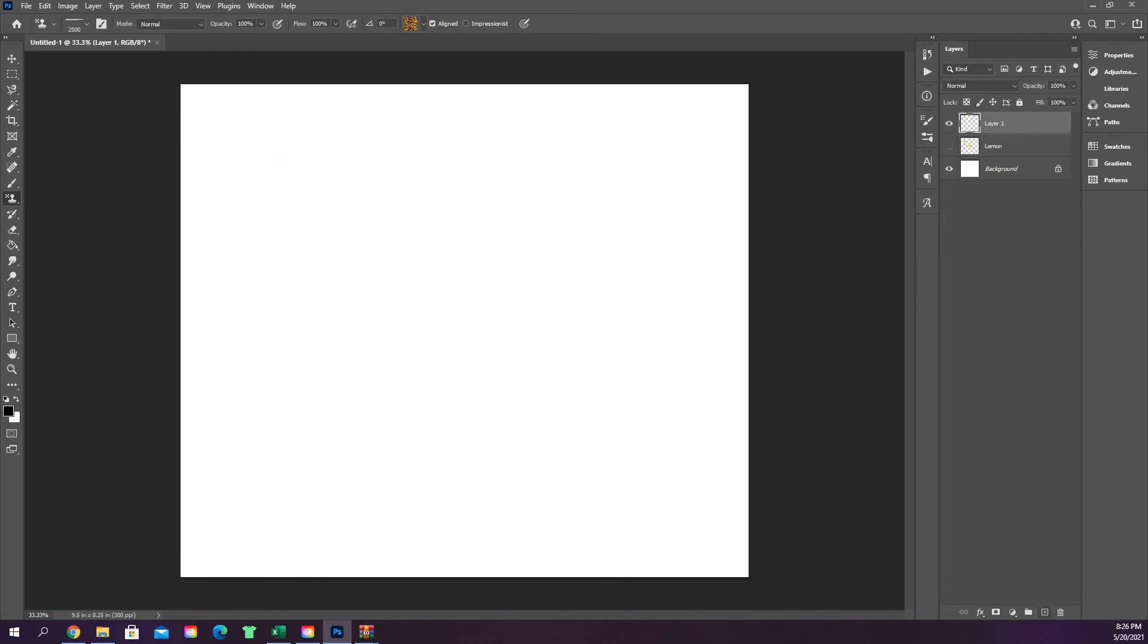
click(86, 23)
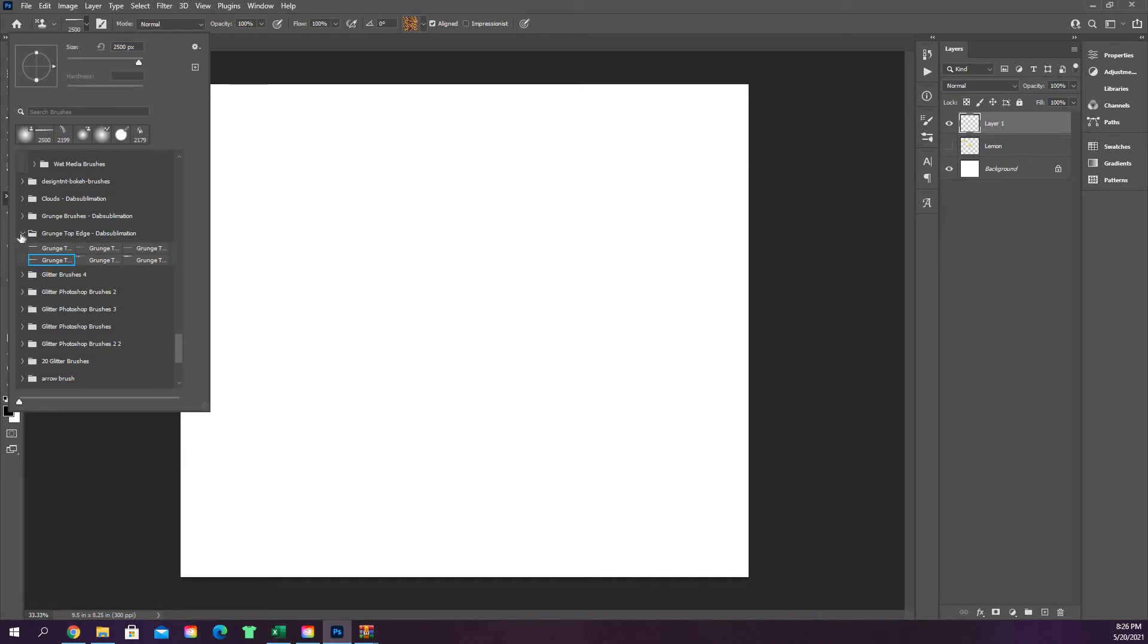
Step: Pick a watercolor spot brush tip from Watercolor Spots Brushes > Watercolor Spots
click(21, 236)
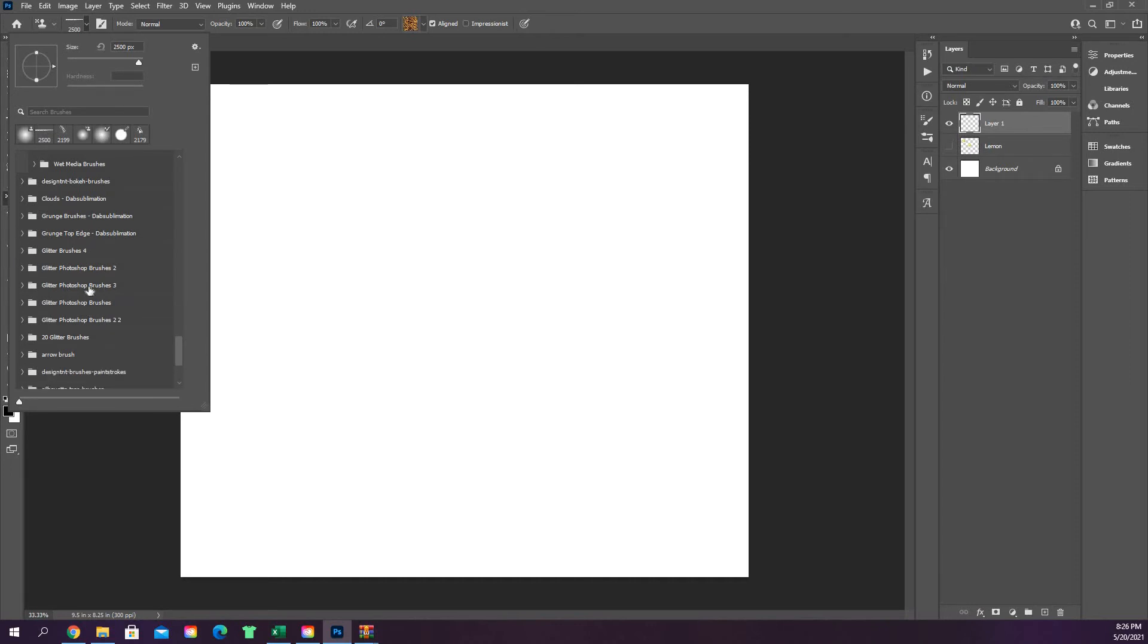
scroll(90, 287, down, 2)
scroll(89, 276, down, 1)
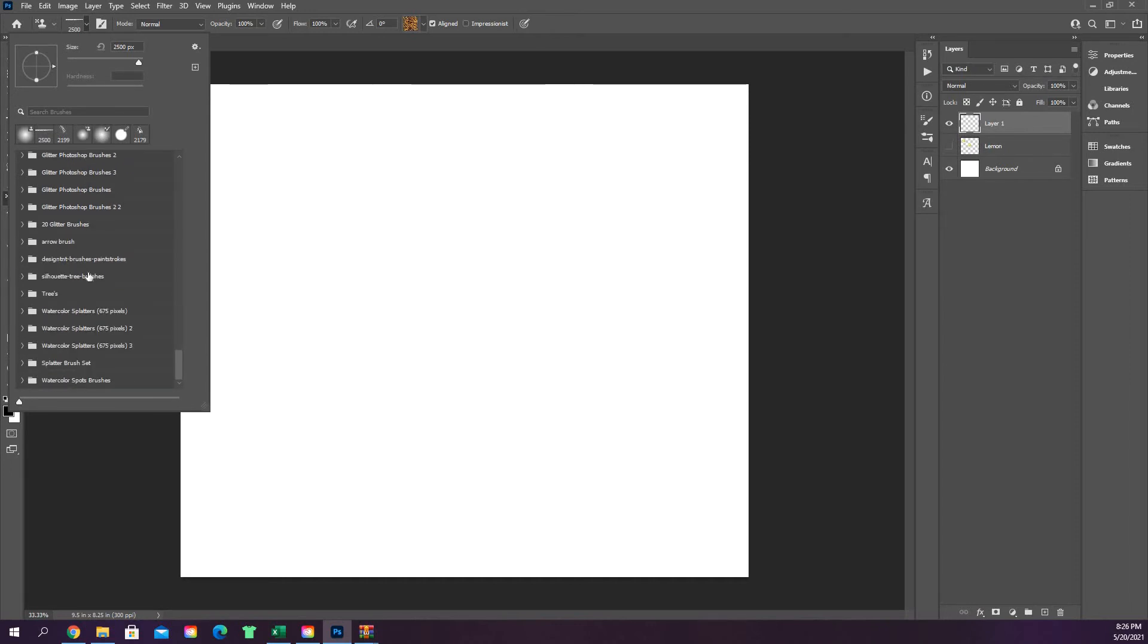
click(22, 382)
scroll(122, 336, down, 1)
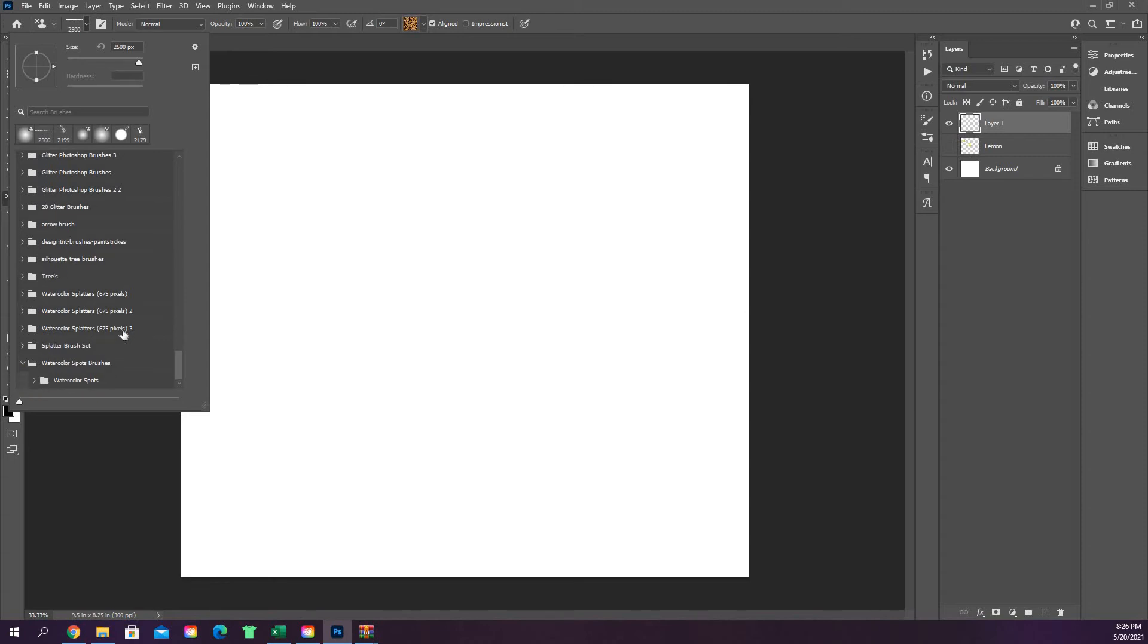
click(34, 381)
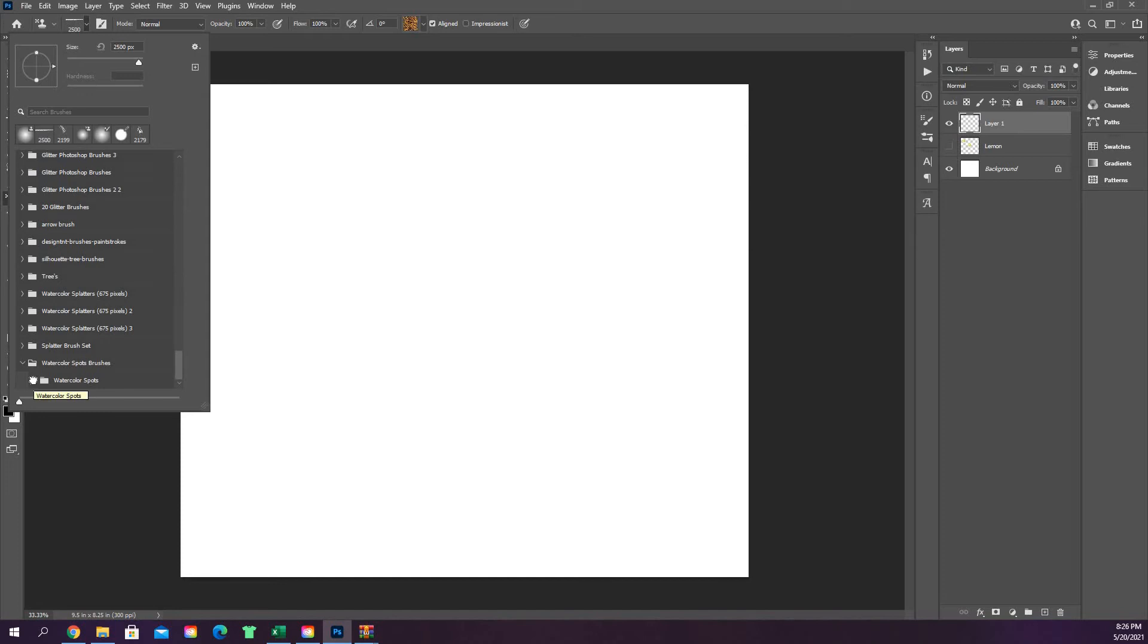
scroll(120, 302, down, 1)
scroll(119, 302, down, 1)
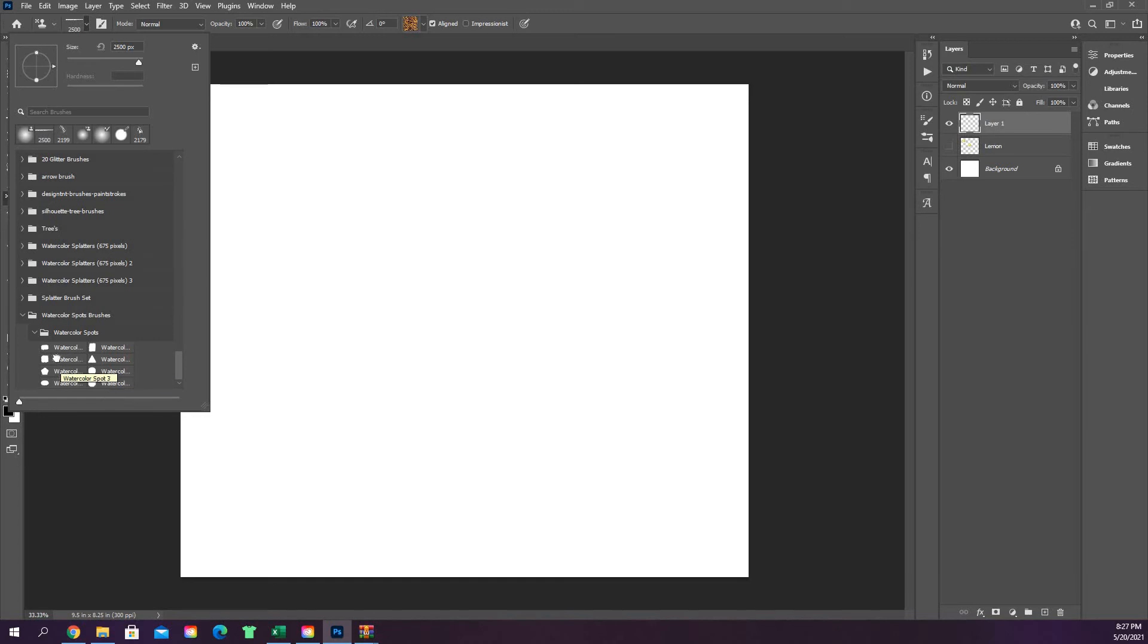
click(58, 361)
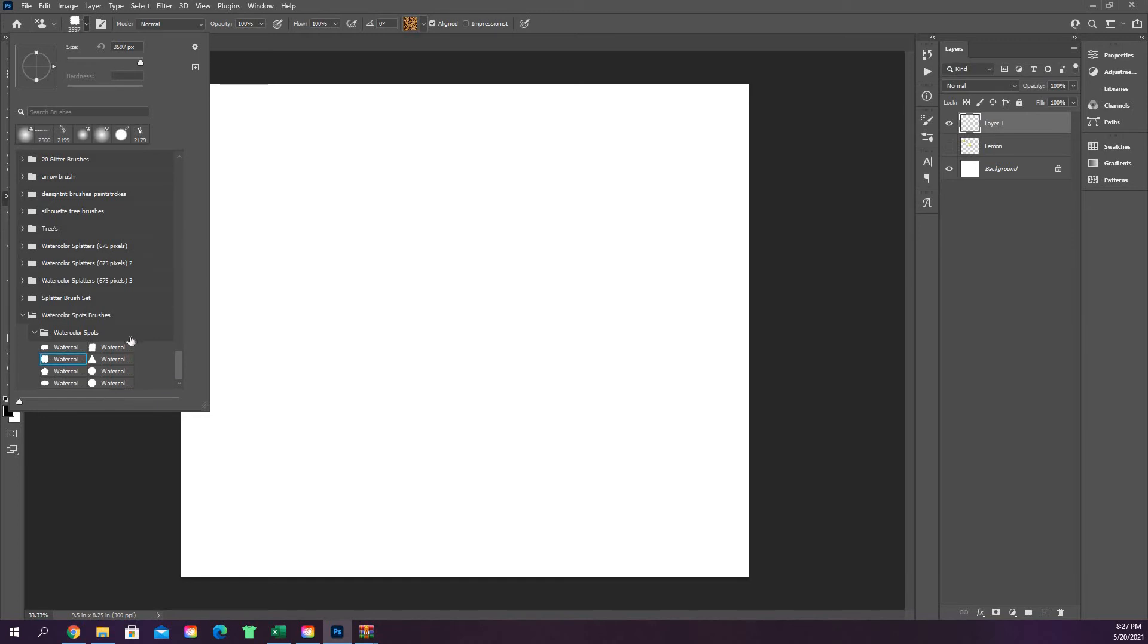
click(733, 5)
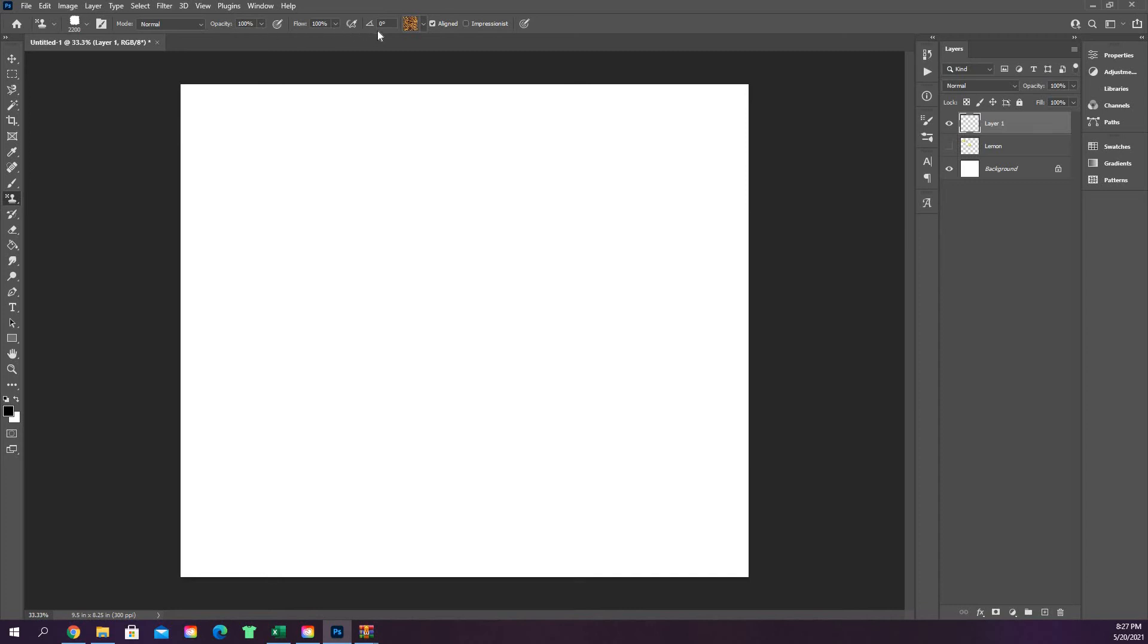
click(422, 23)
click(415, 24)
click(423, 23)
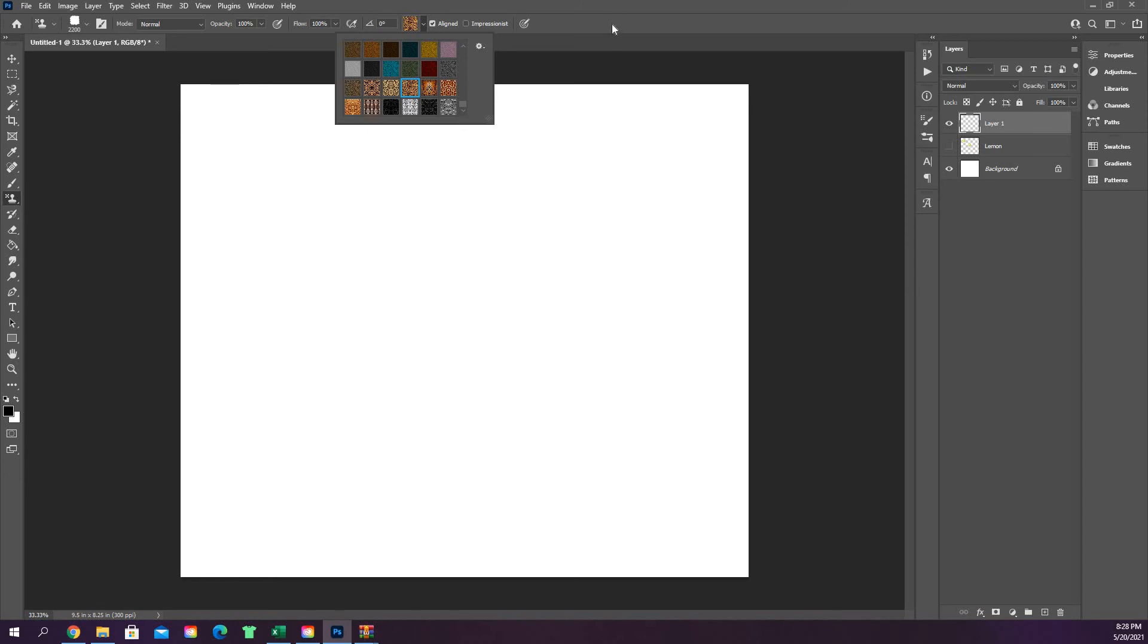
click(609, 3)
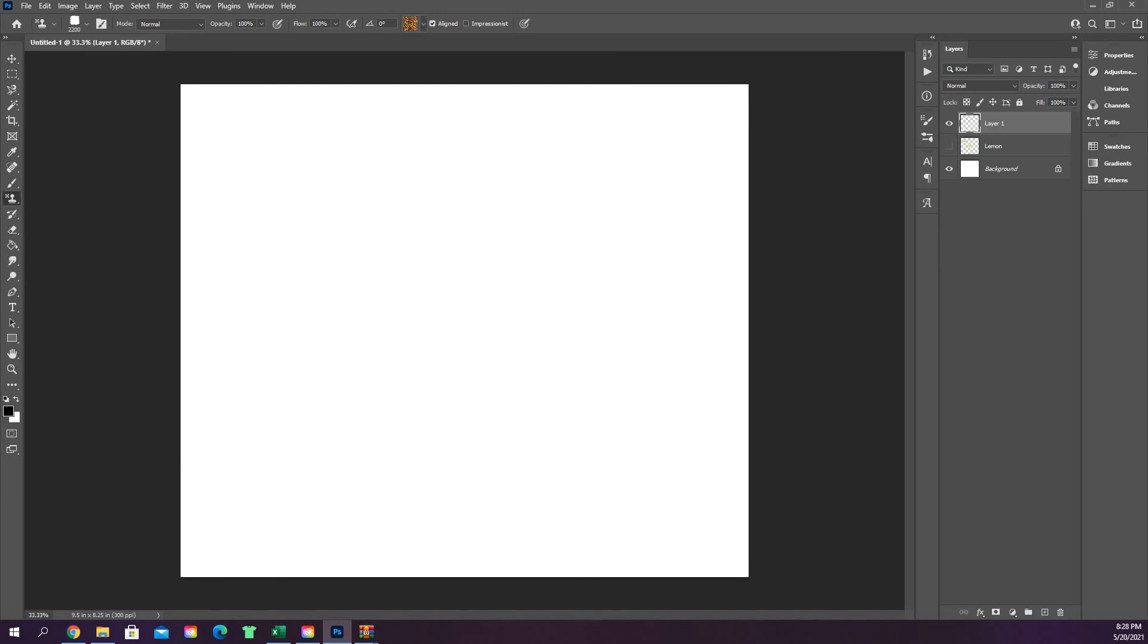
Step: Stamp a ragged-edged leopard-fur patch at the canvas centre, then switch to the History Brush
click(463, 326)
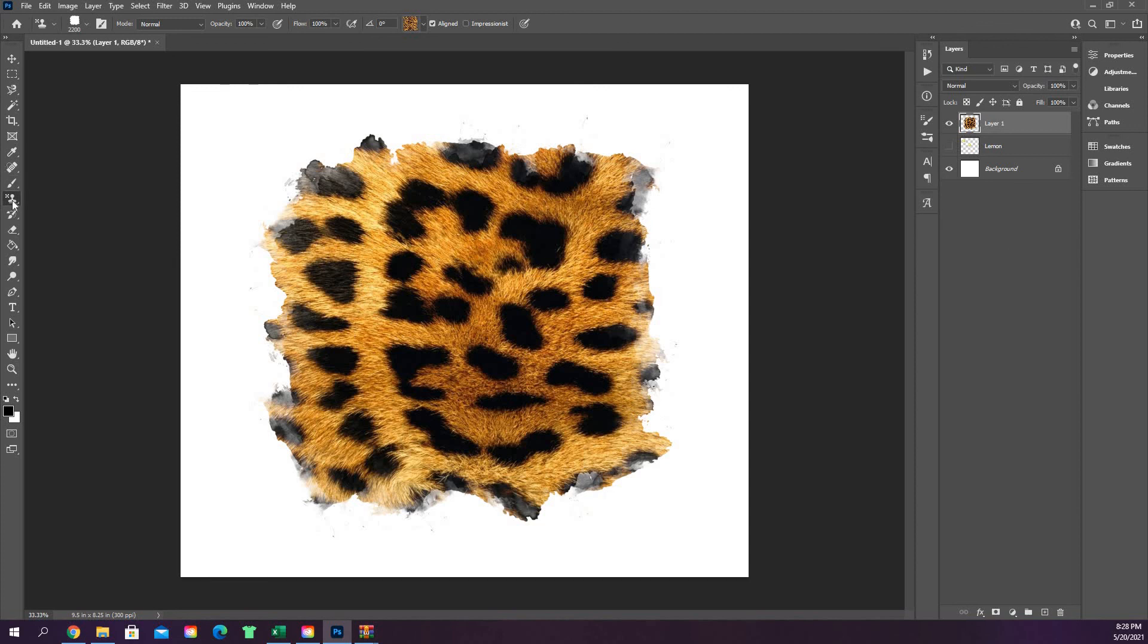
drag(13, 200, 28, 200)
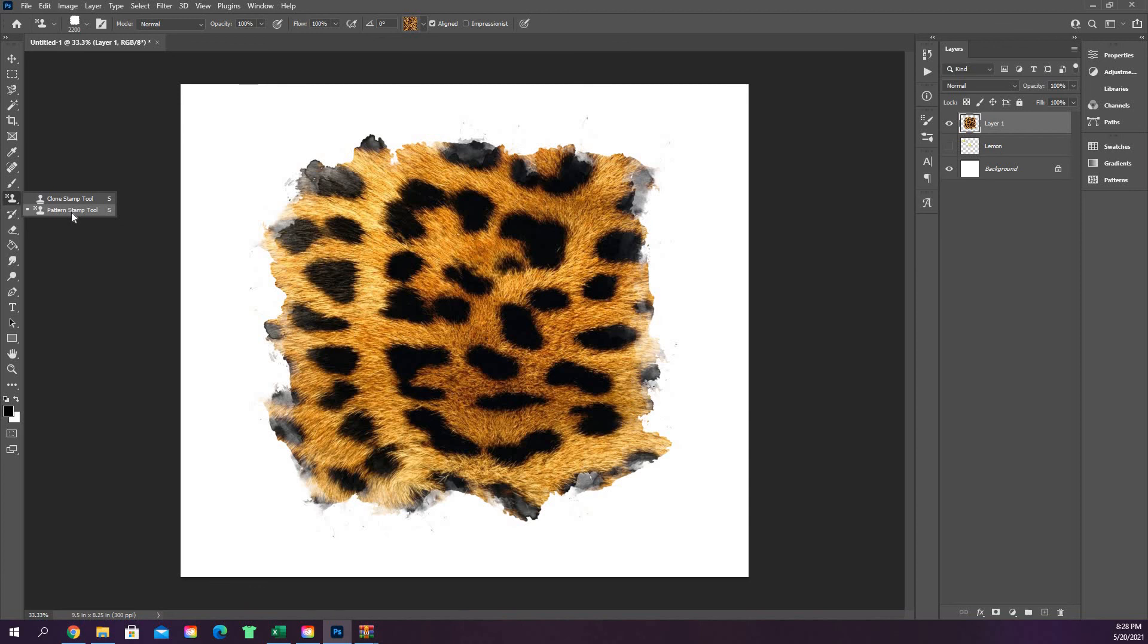
click(12, 218)
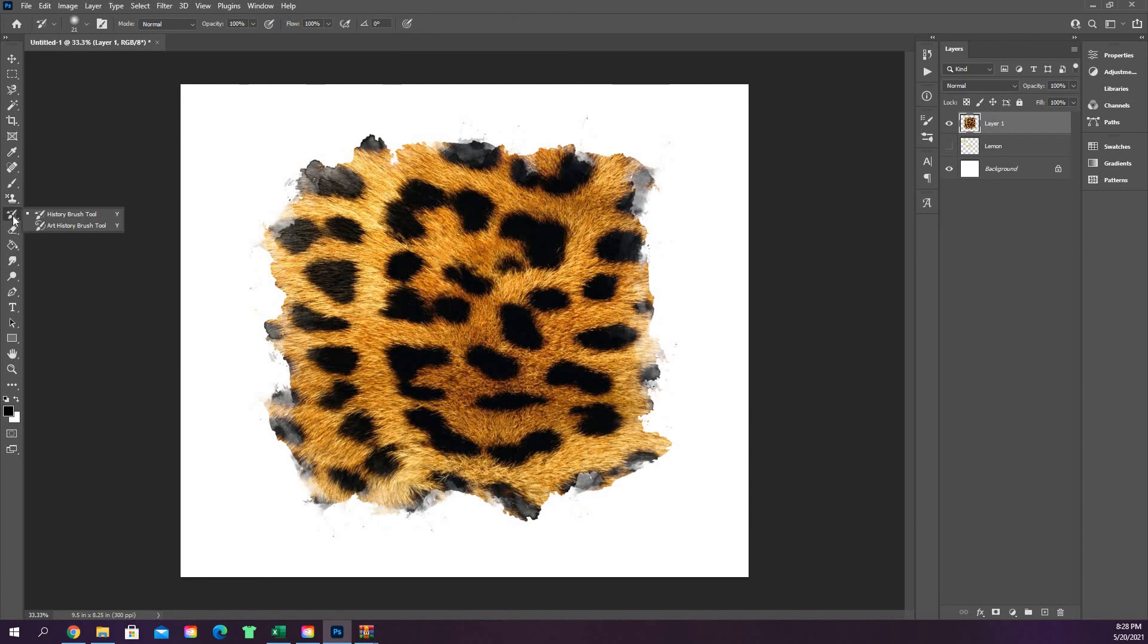